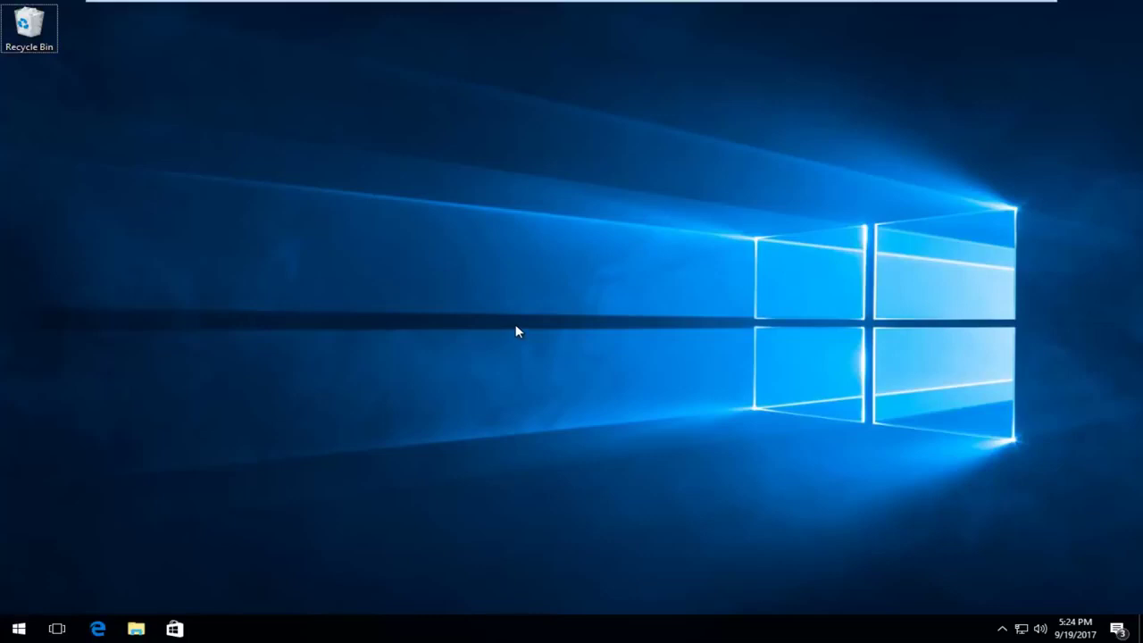
Step: Search the Start menu for regedit and launch it as administrator
click(5, 631)
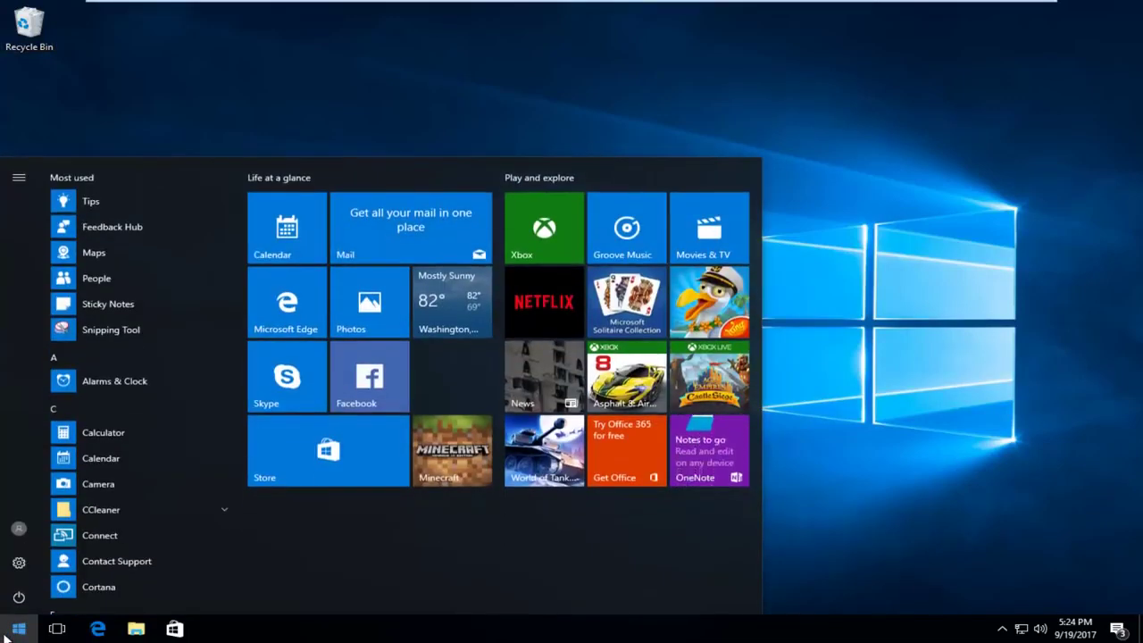
text(regedit)
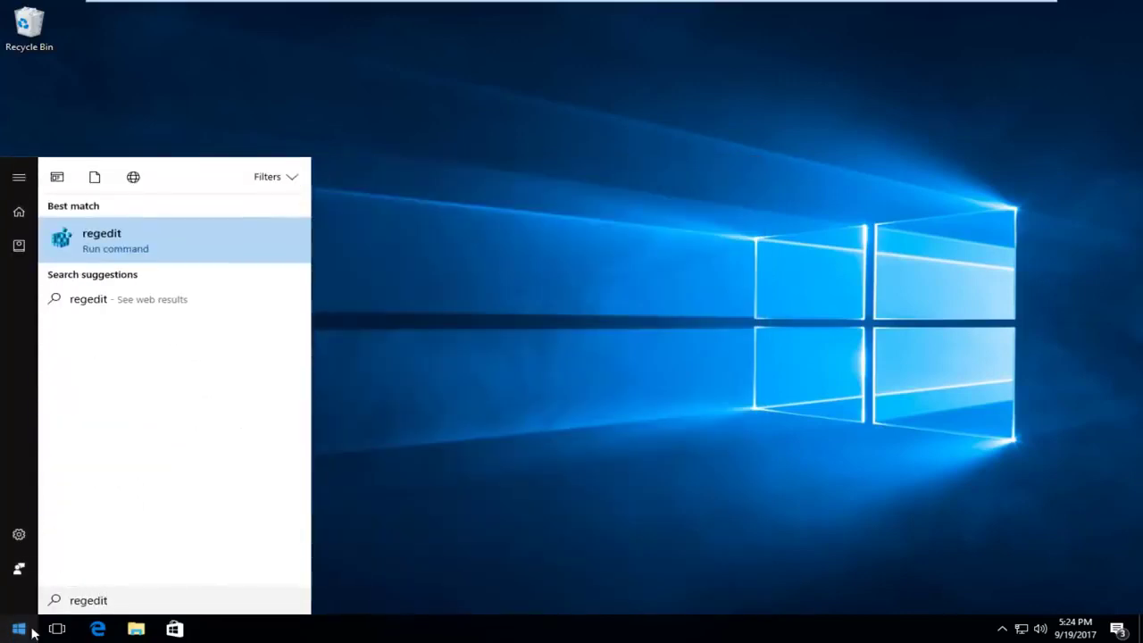
right_click(102, 249)
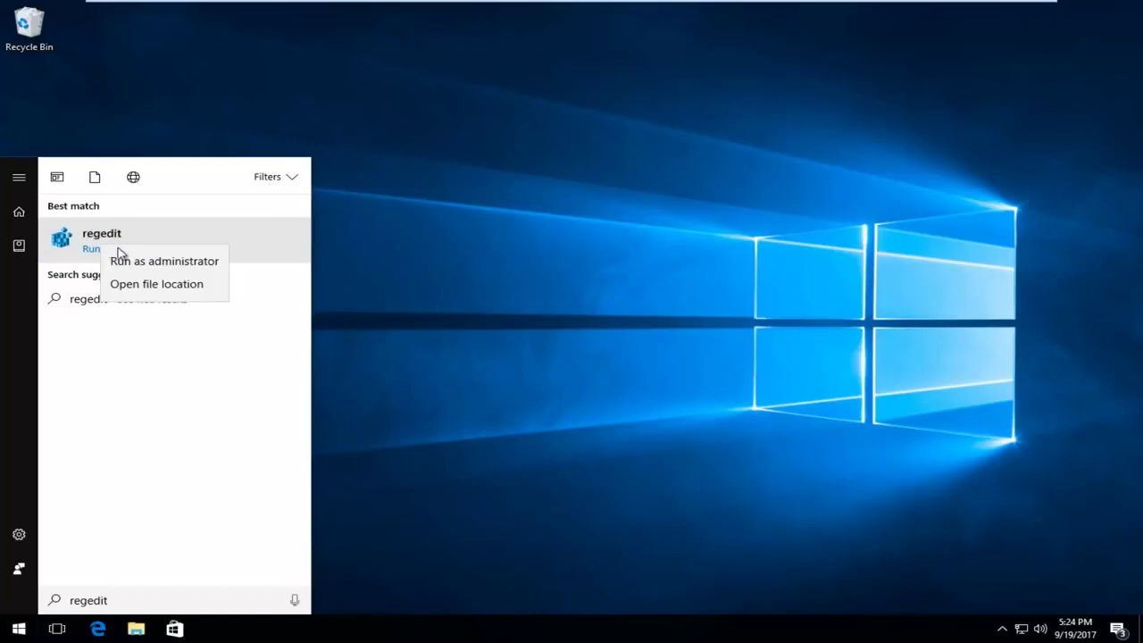
click(146, 262)
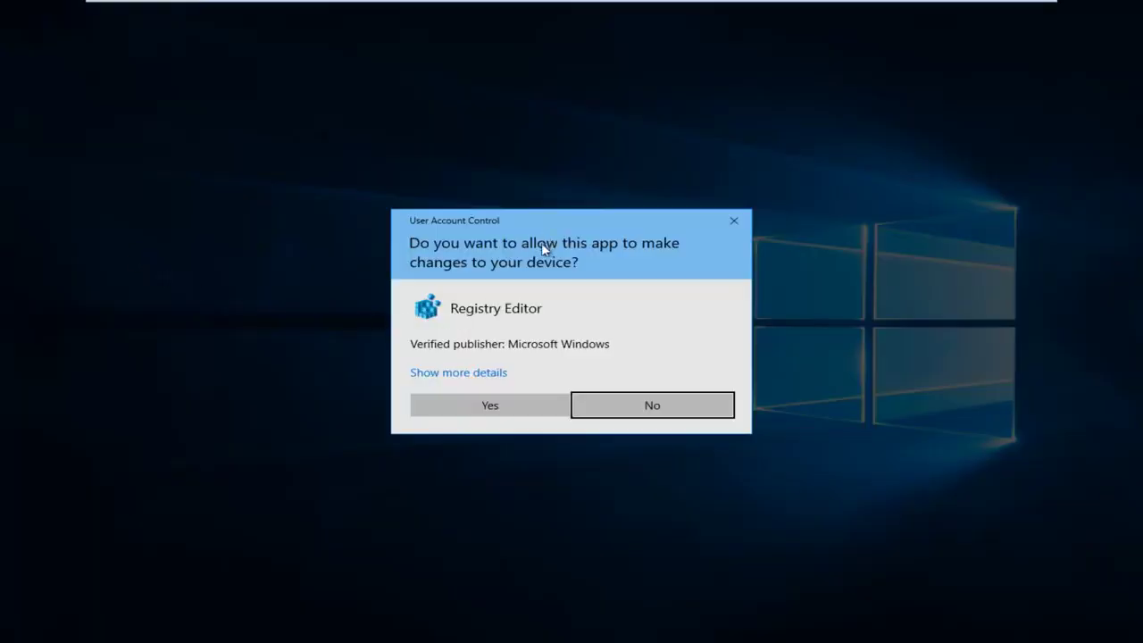
Step: Approve the UAC prompt and collapse CurrentVersion, Windows, Microsoft, SOFTWARE and HKEY_LOCAL_MACHINE
click(485, 404)
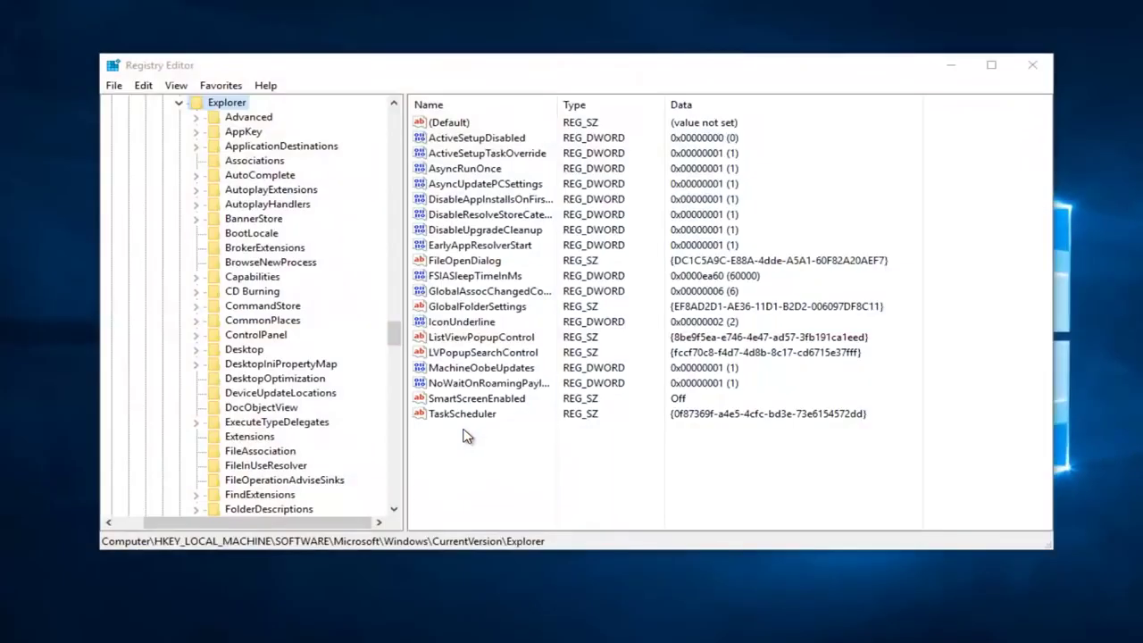
scroll(204, 214, up, 15)
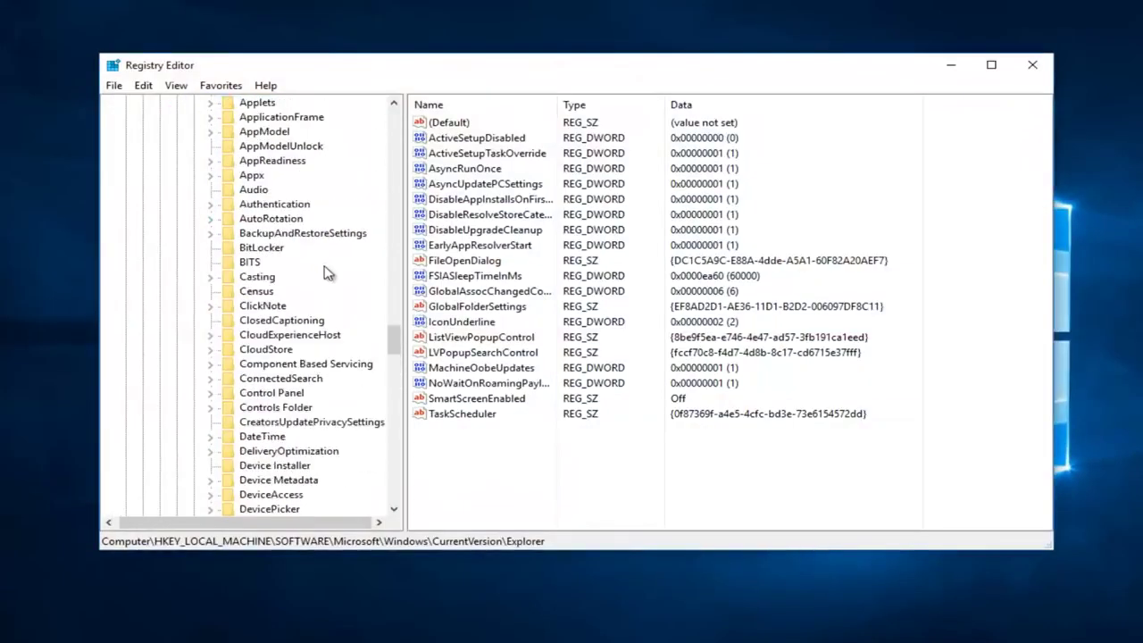
click(193, 436)
click(176, 407)
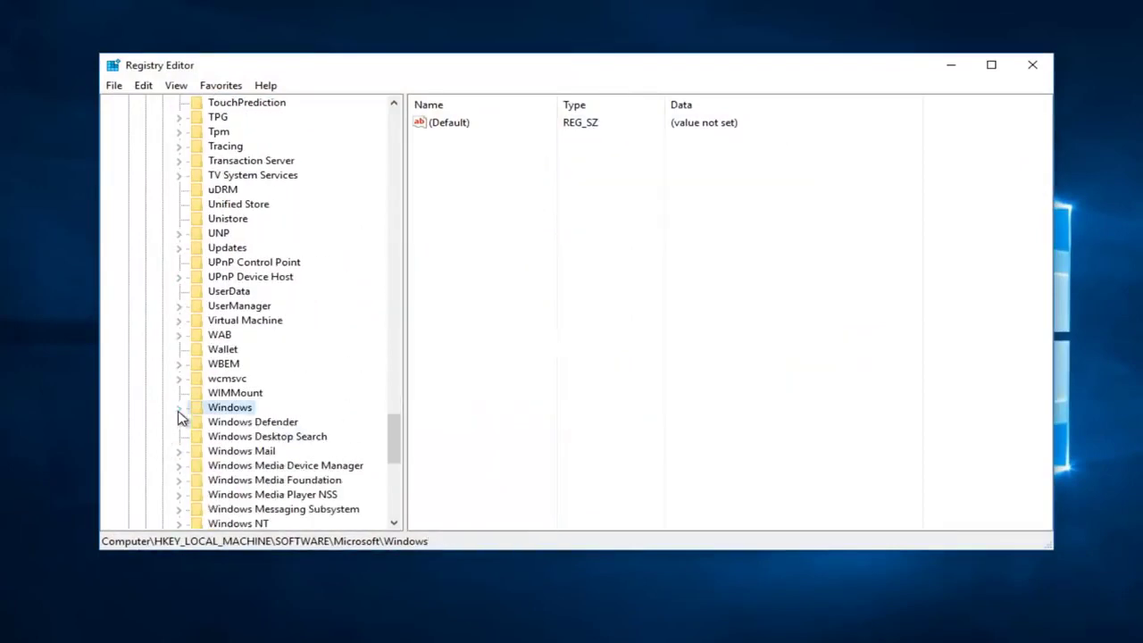
scroll(176, 403, up, 20)
scroll(176, 403, up, 20)
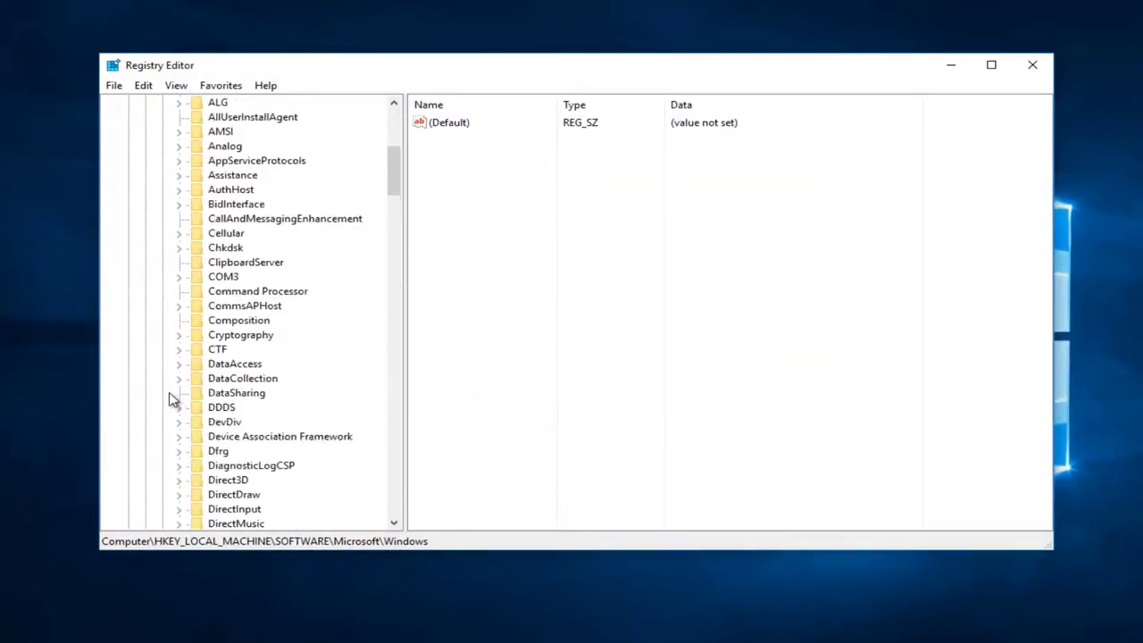
click(162, 306)
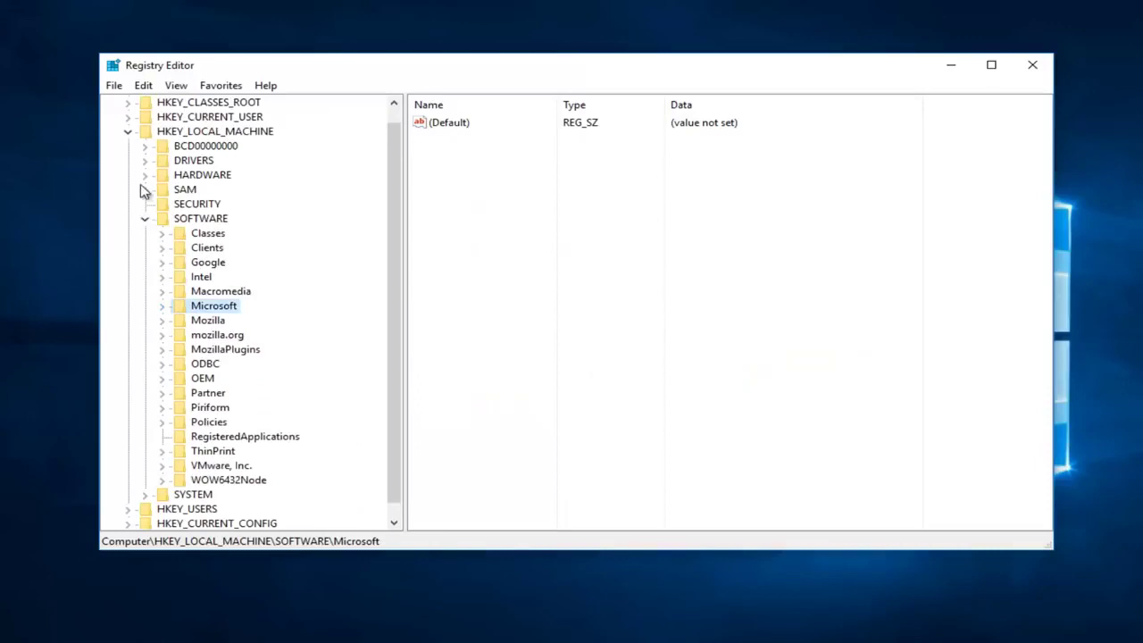
click(145, 219)
click(128, 146)
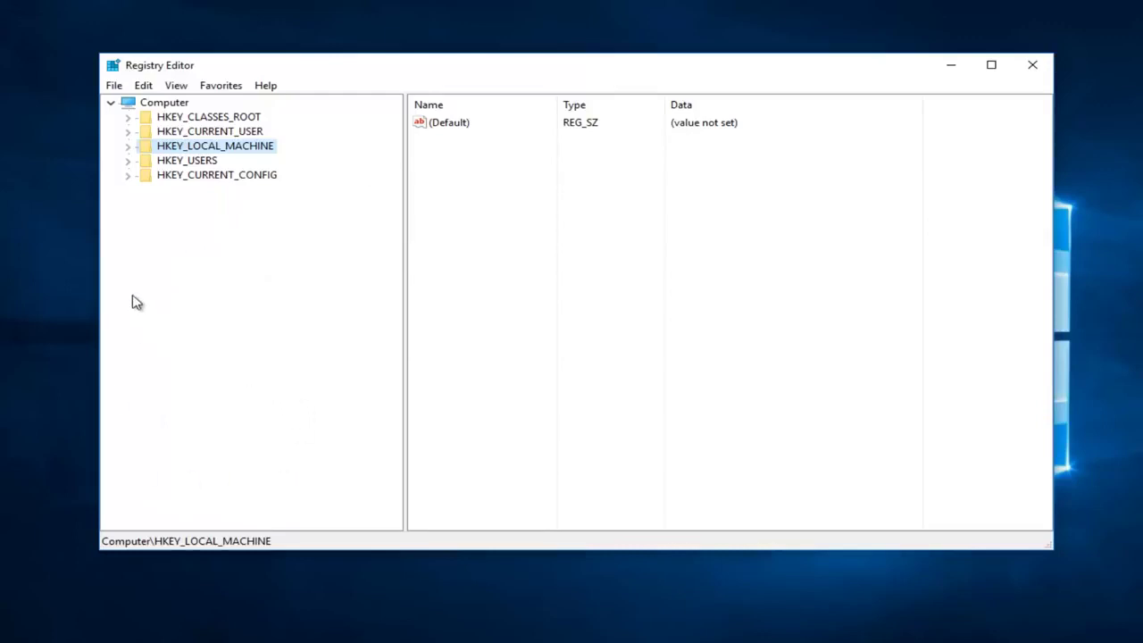
Step: Navigate to HKEY_CURRENT_USER\System\GameConfigStore to display GameDVR_Enabled
click(177, 133)
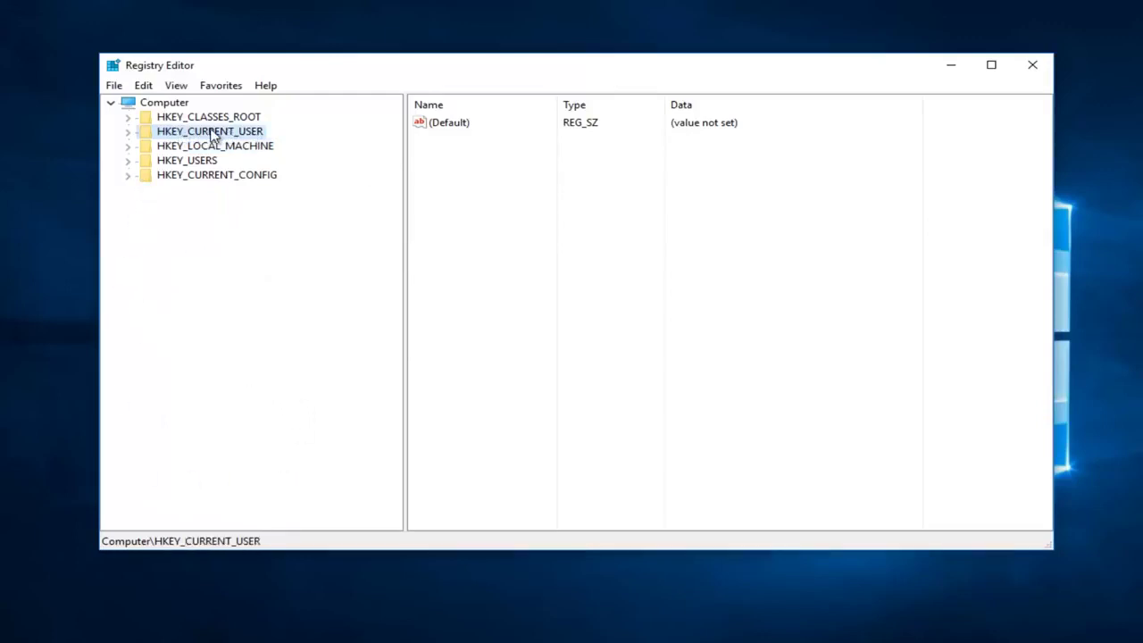
click(129, 133)
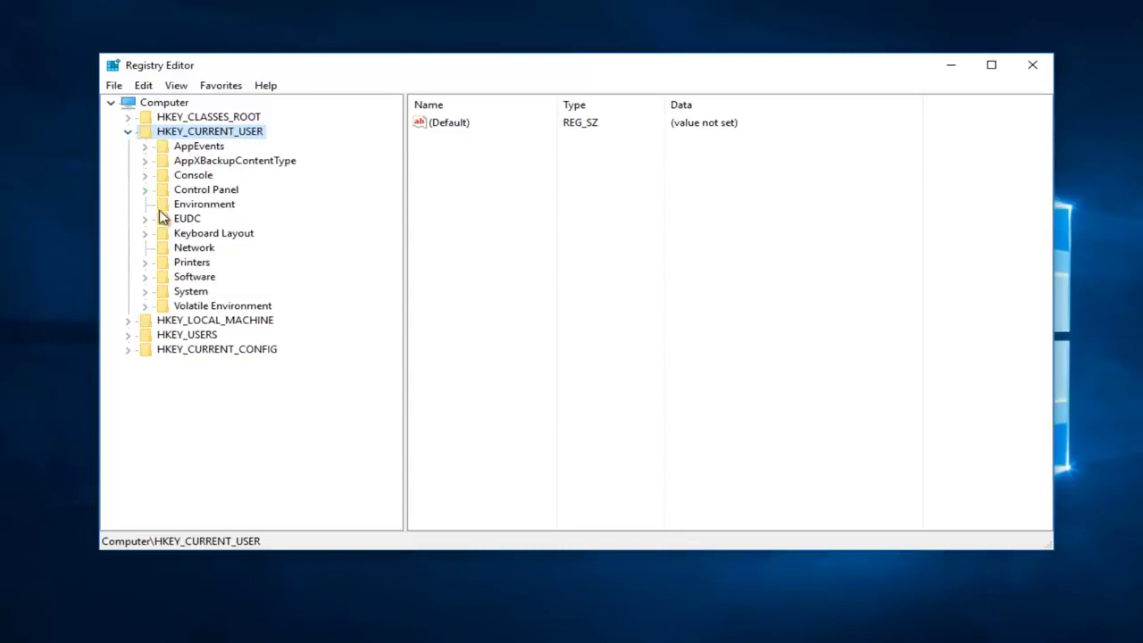
click(148, 295)
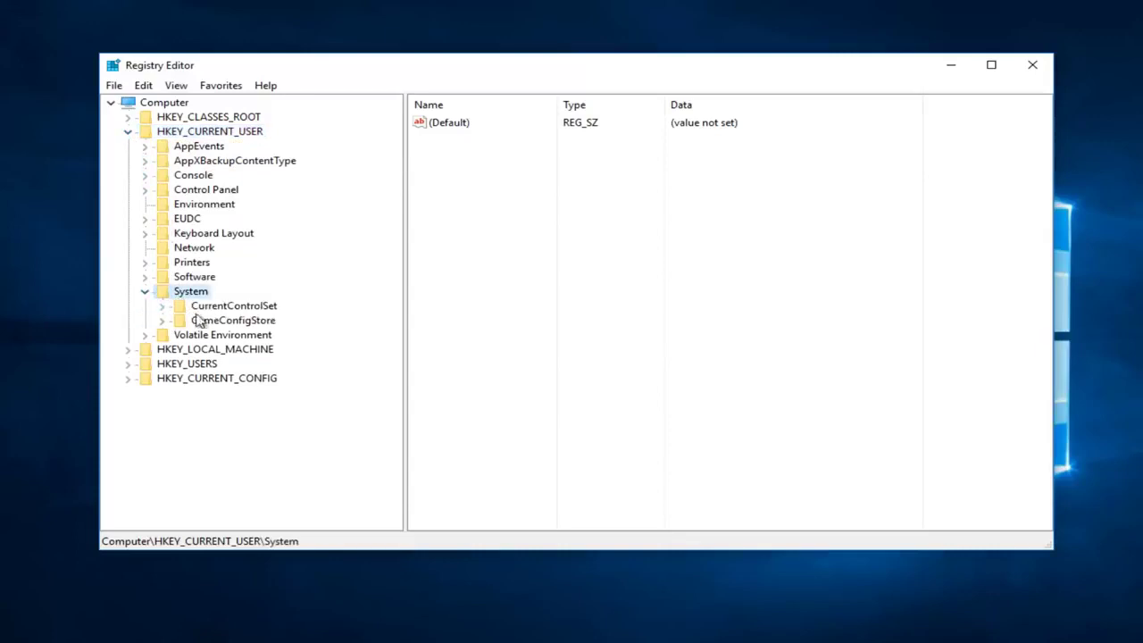
click(217, 324)
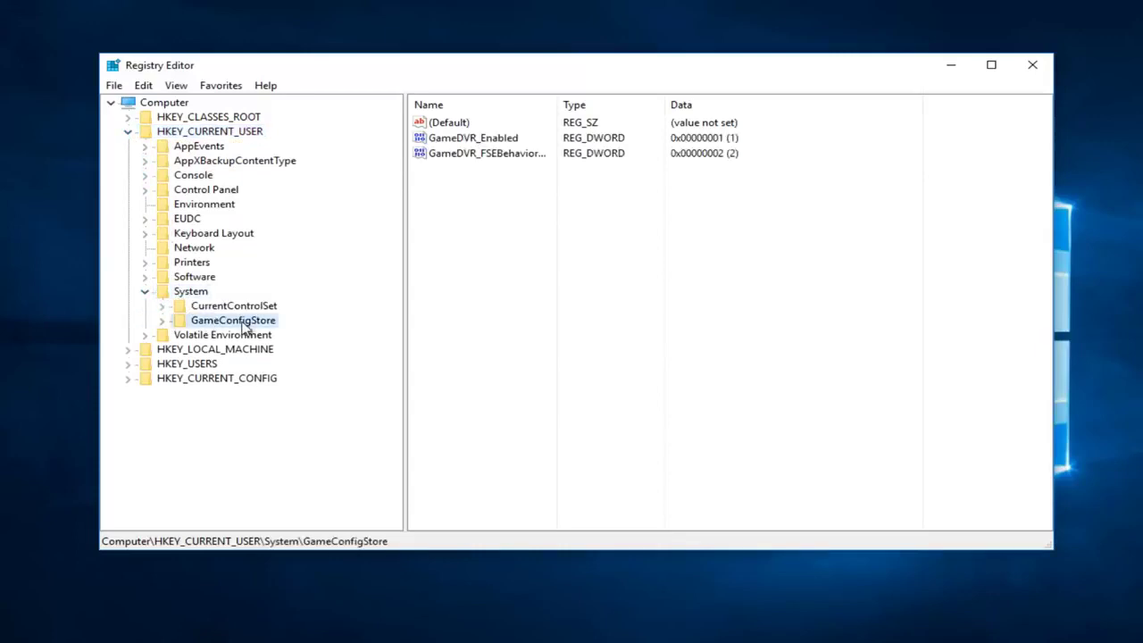
Step: Change GameDVR_Enabled's value data from 1 to 0, then collapse the System key
right_click(479, 141)
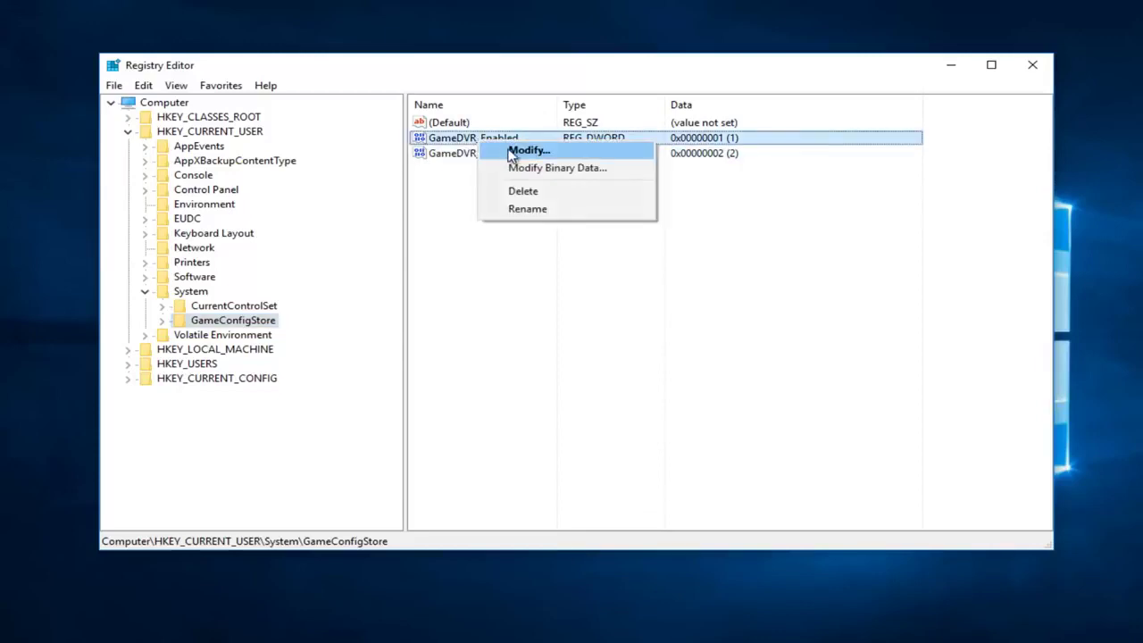
click(527, 151)
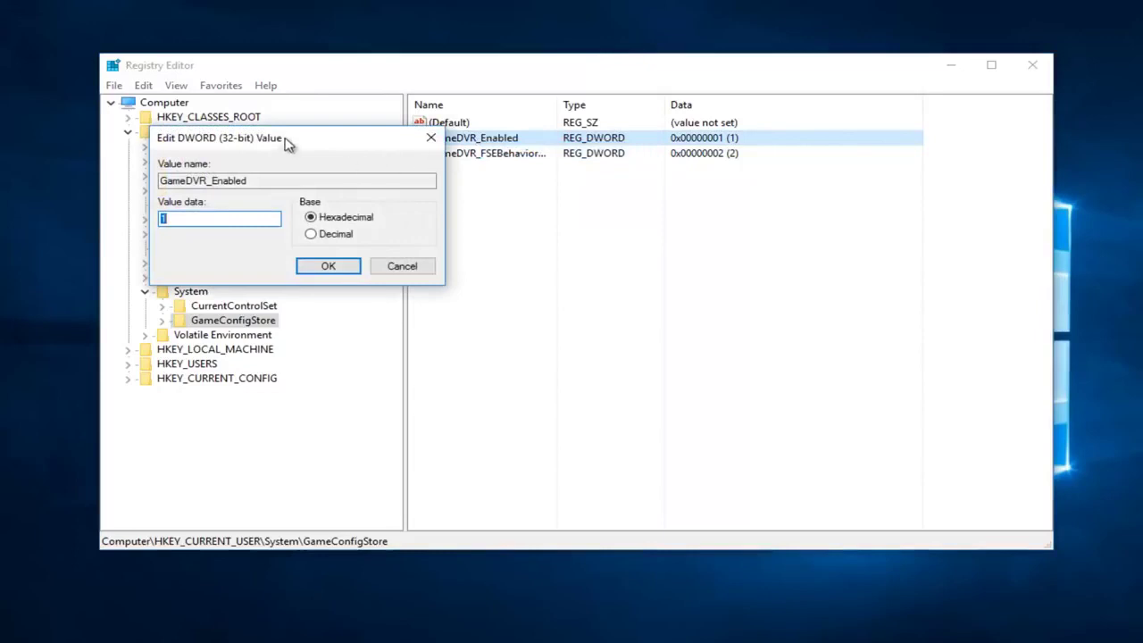
click(384, 249)
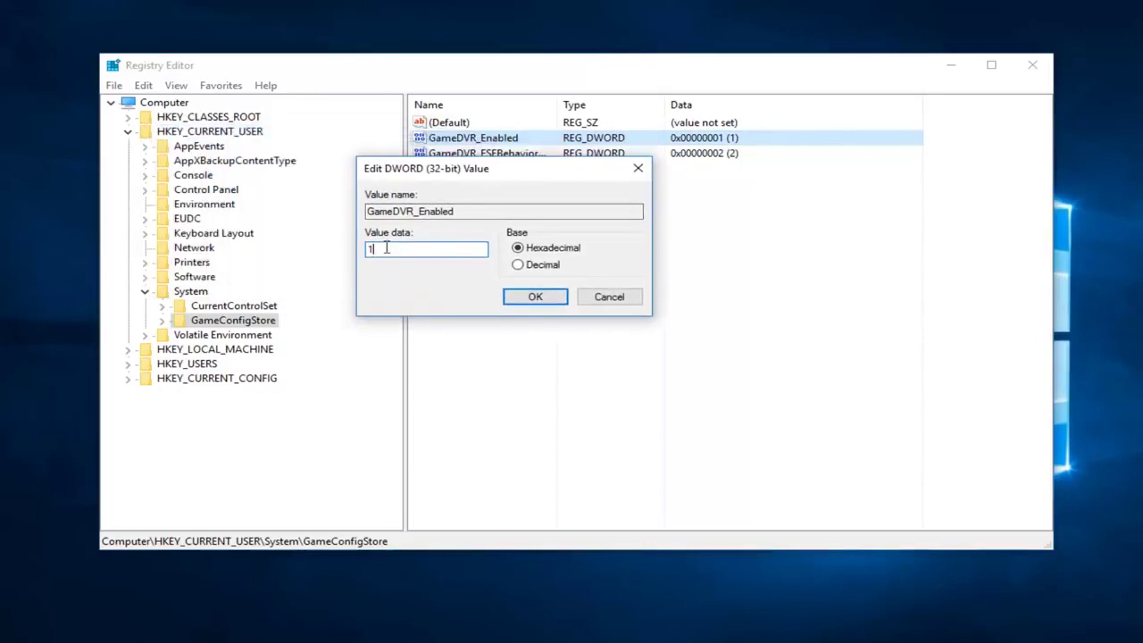
key(ctrl+a)
text(0)
click(543, 299)
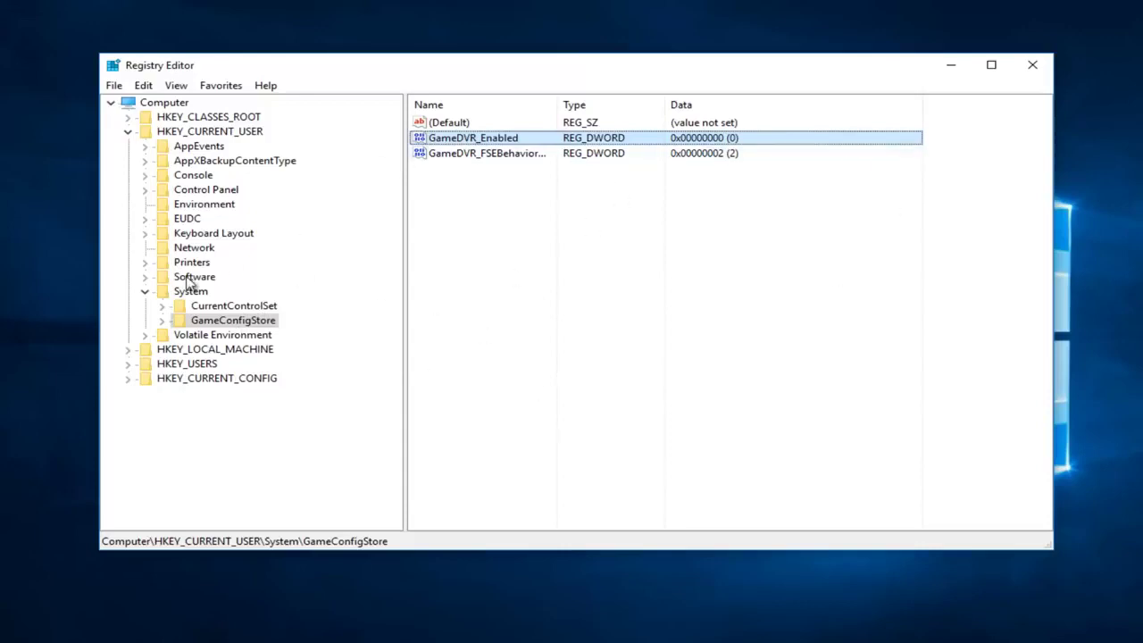
click(144, 291)
Step: Collapse HKEY_CURRENT_USER and expand HKEY_LOCAL_MACHINE\SOFTWARE\Microsoft, scrolling down its subkeys
click(129, 132)
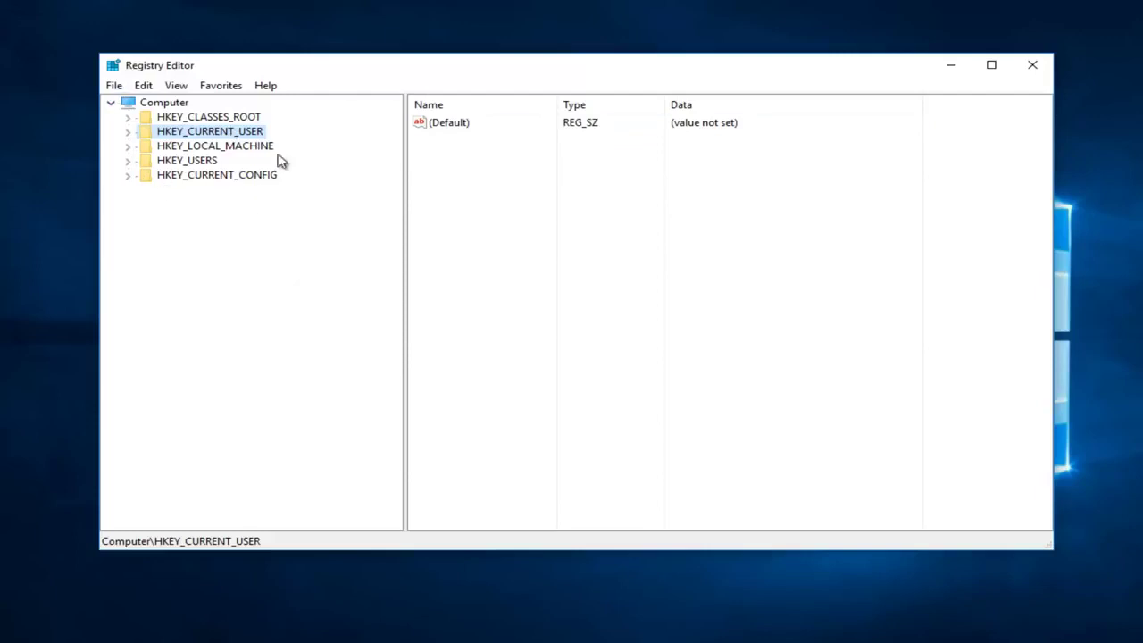
click(183, 146)
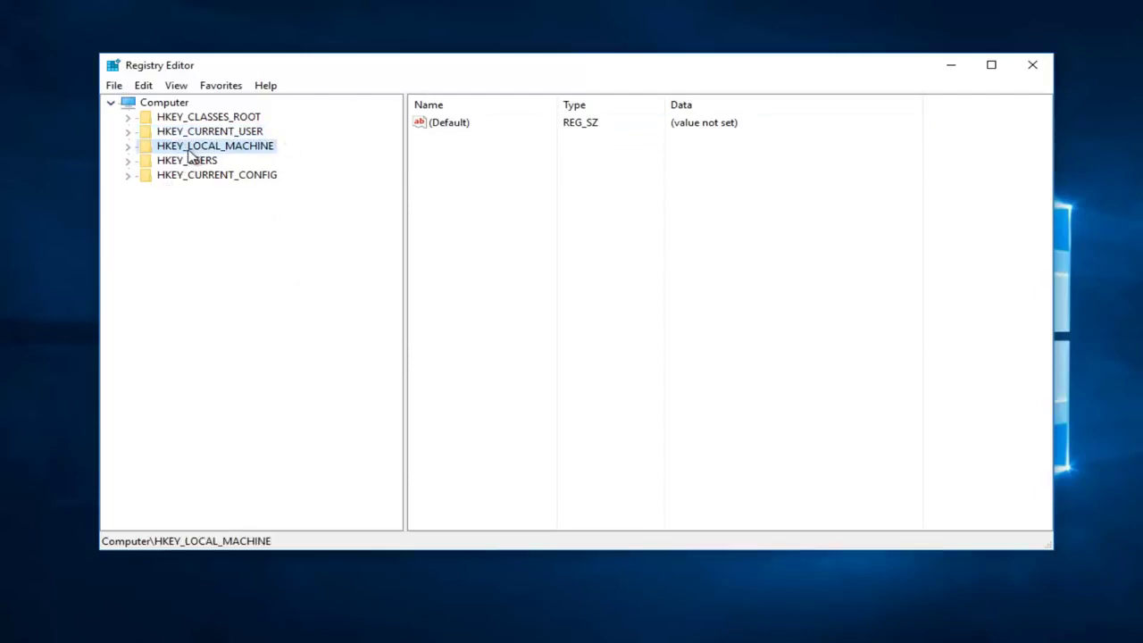
click(129, 146)
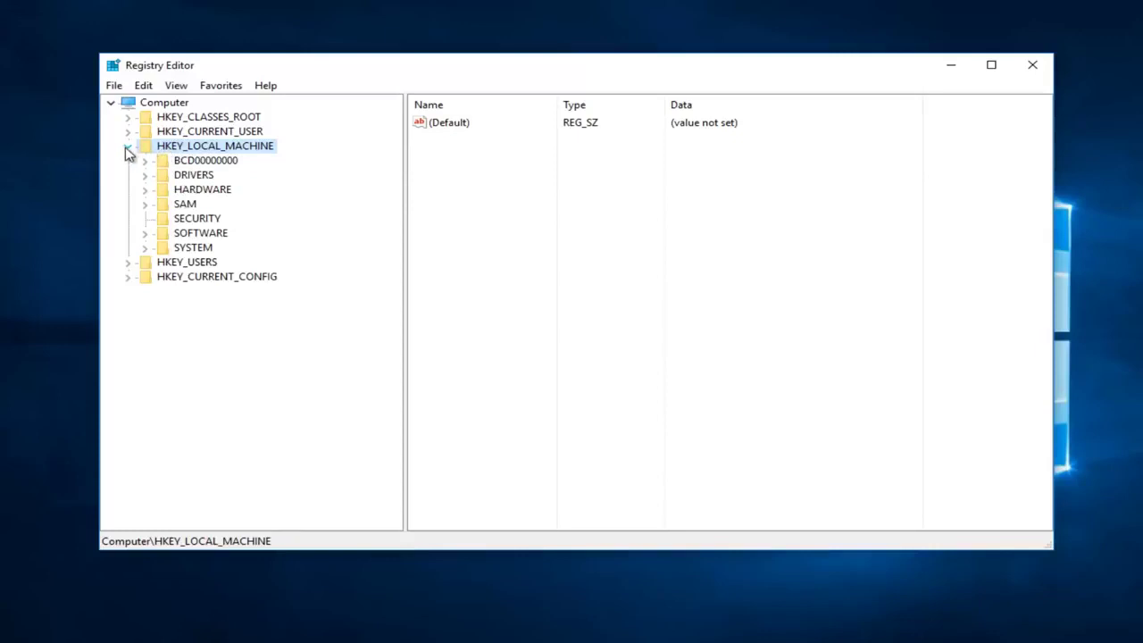
click(144, 234)
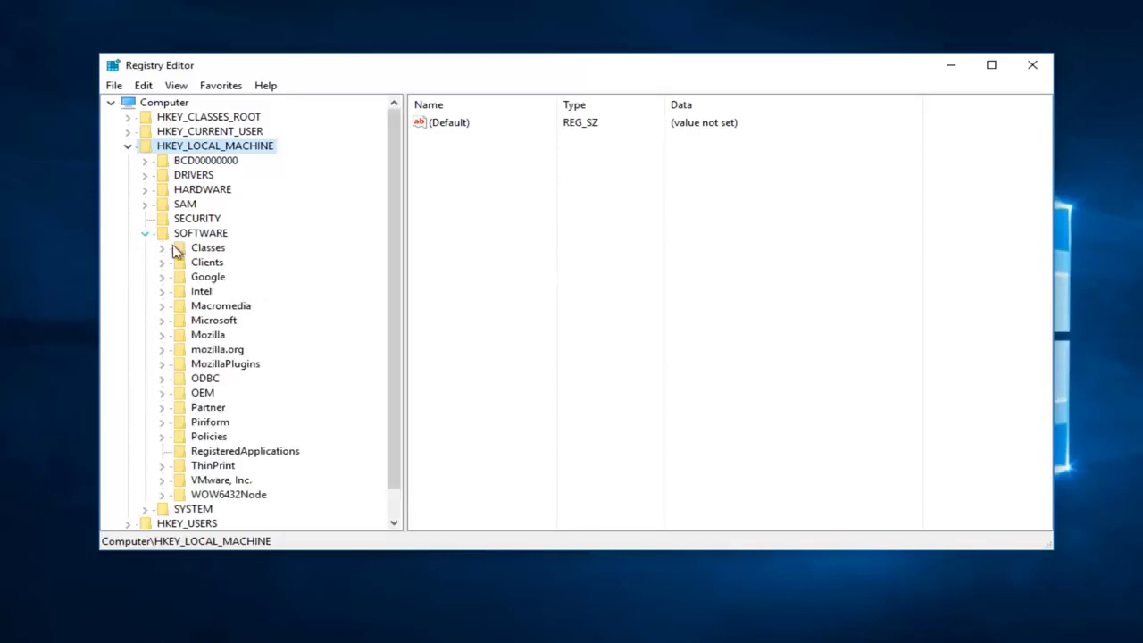
click(164, 323)
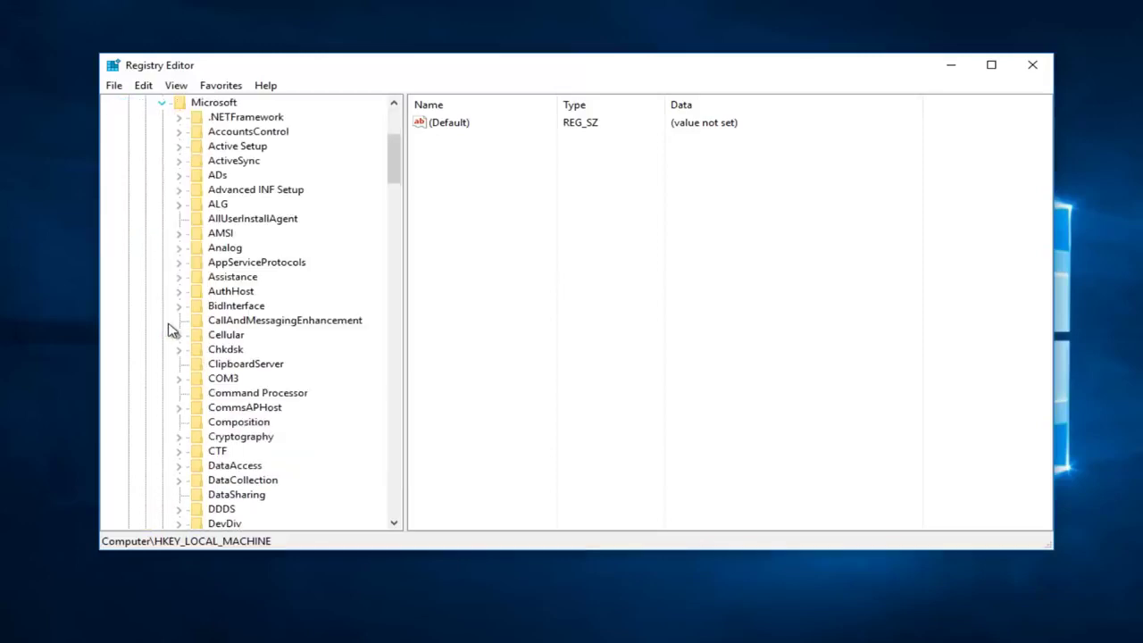
scroll(172, 331, down, 10)
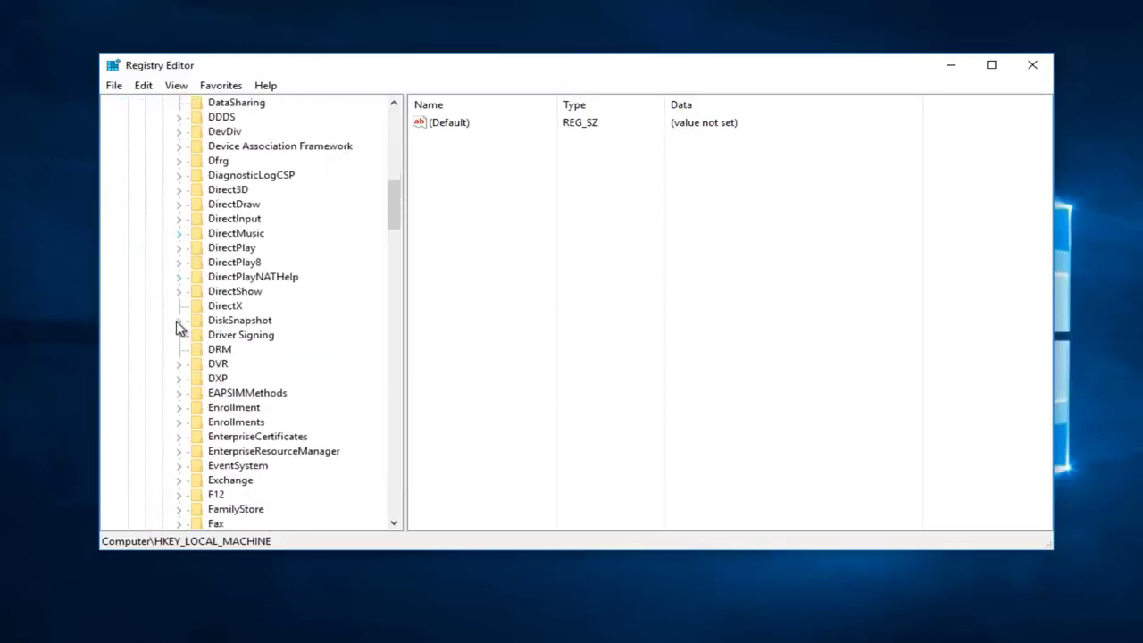
scroll(176, 328, down, 1)
scroll(201, 317, down, 16)
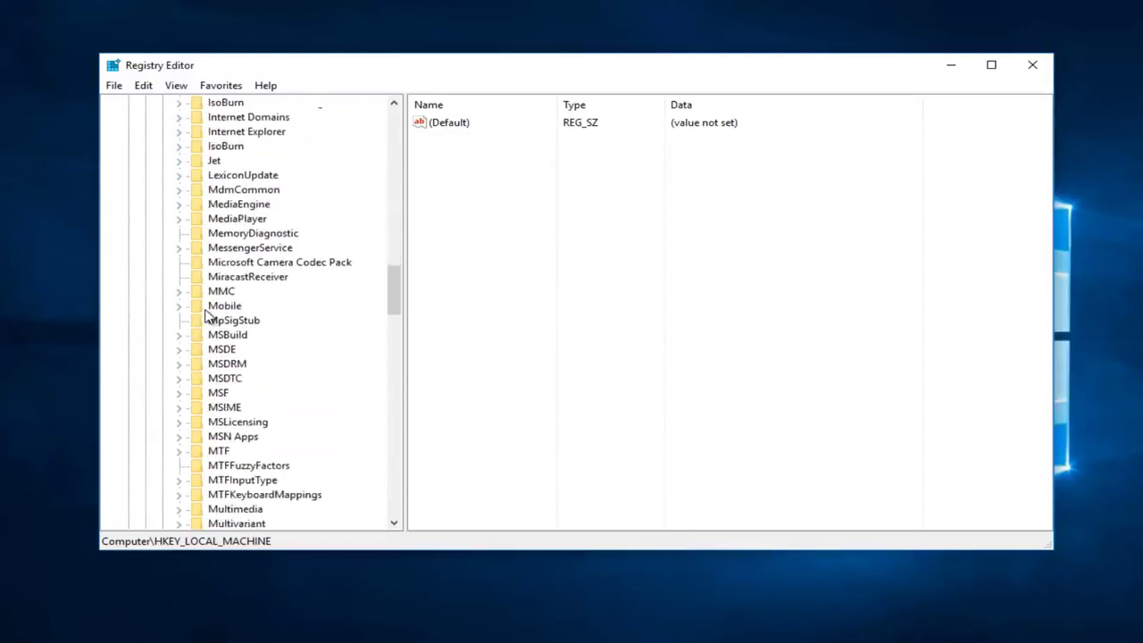
scroll(205, 314, down, 9)
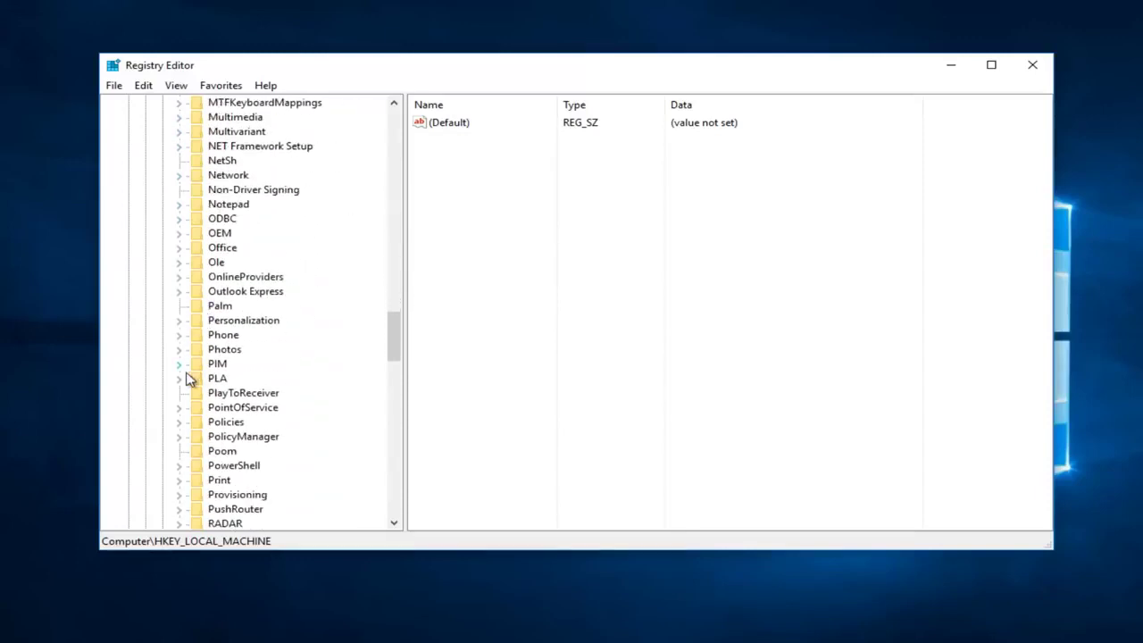
scroll(187, 379, down, 1)
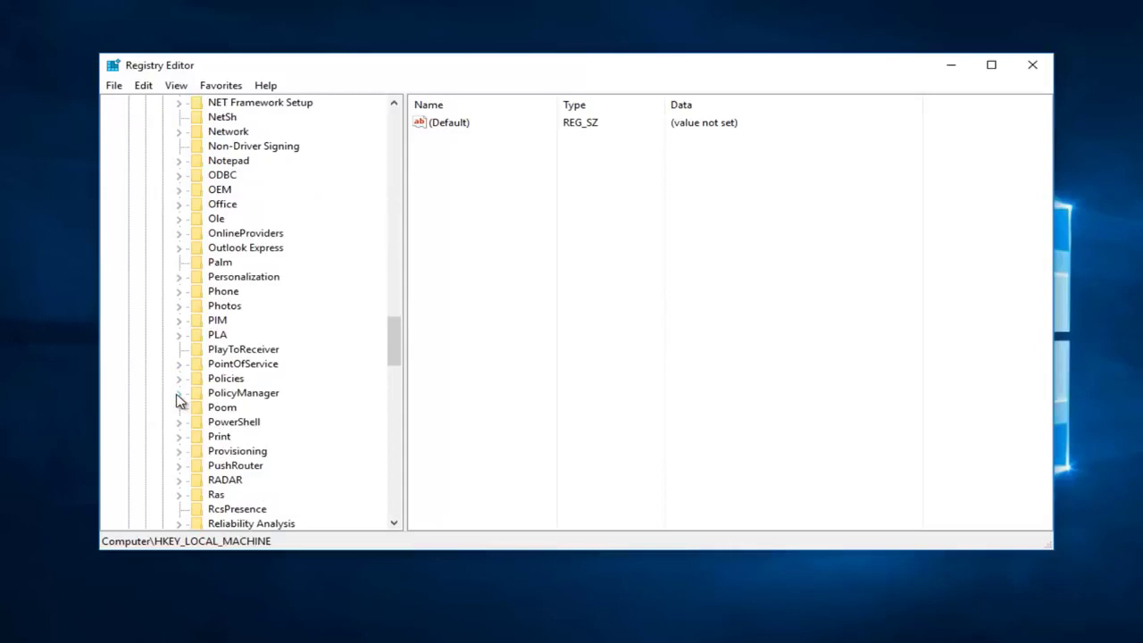
Step: Expand PolicyManager\default\ApplicationManagement and select the AllowGameDVR key
click(179, 393)
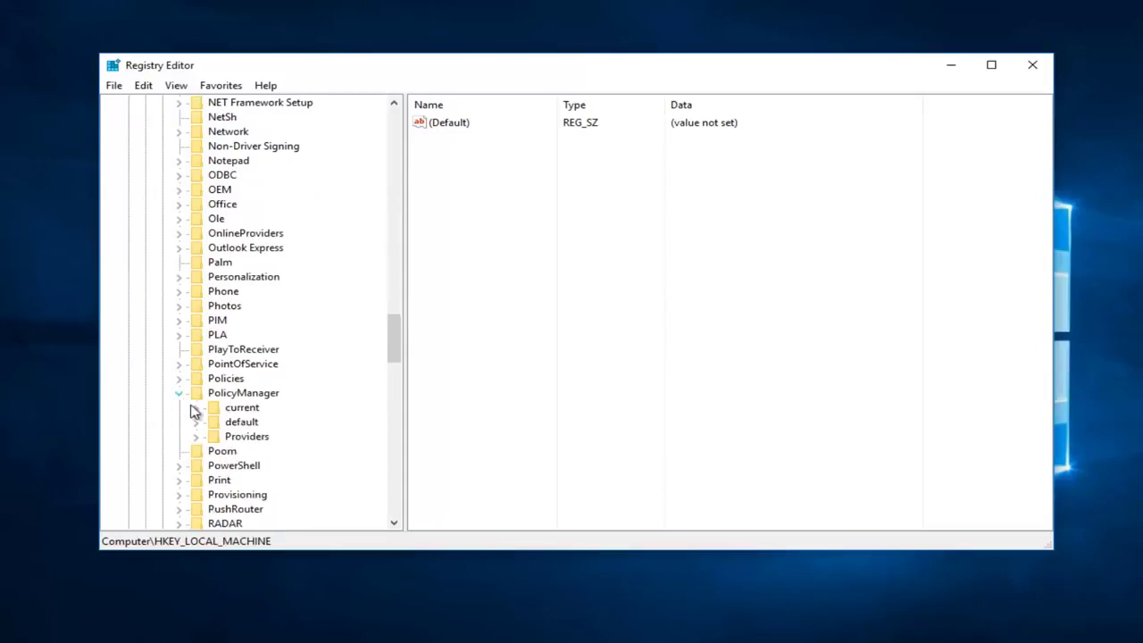
click(239, 422)
click(197, 422)
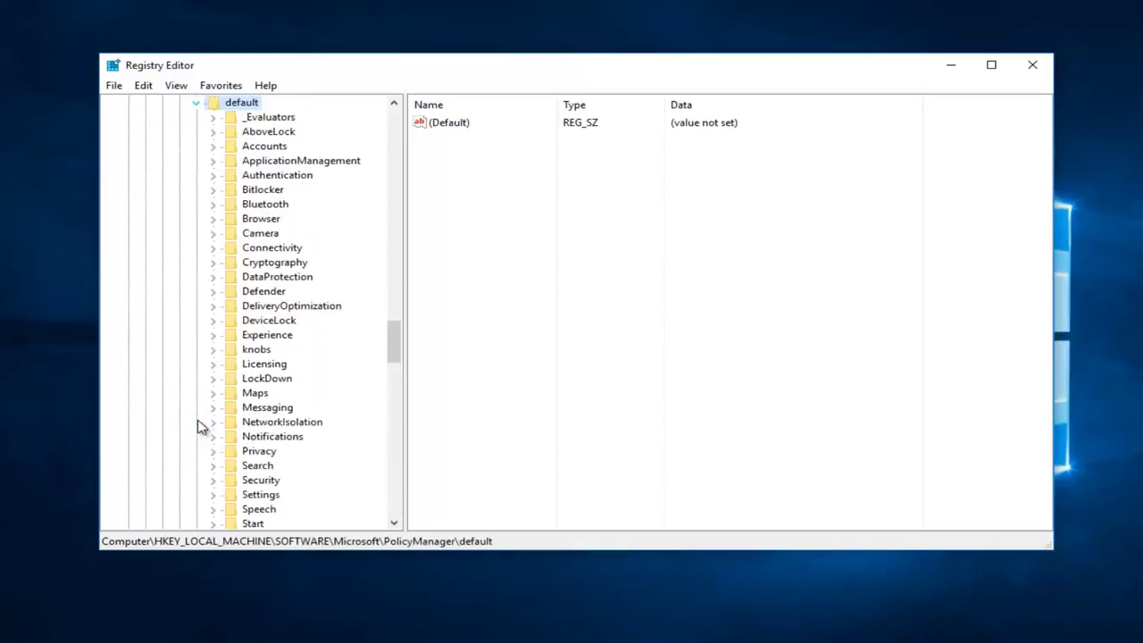
click(265, 166)
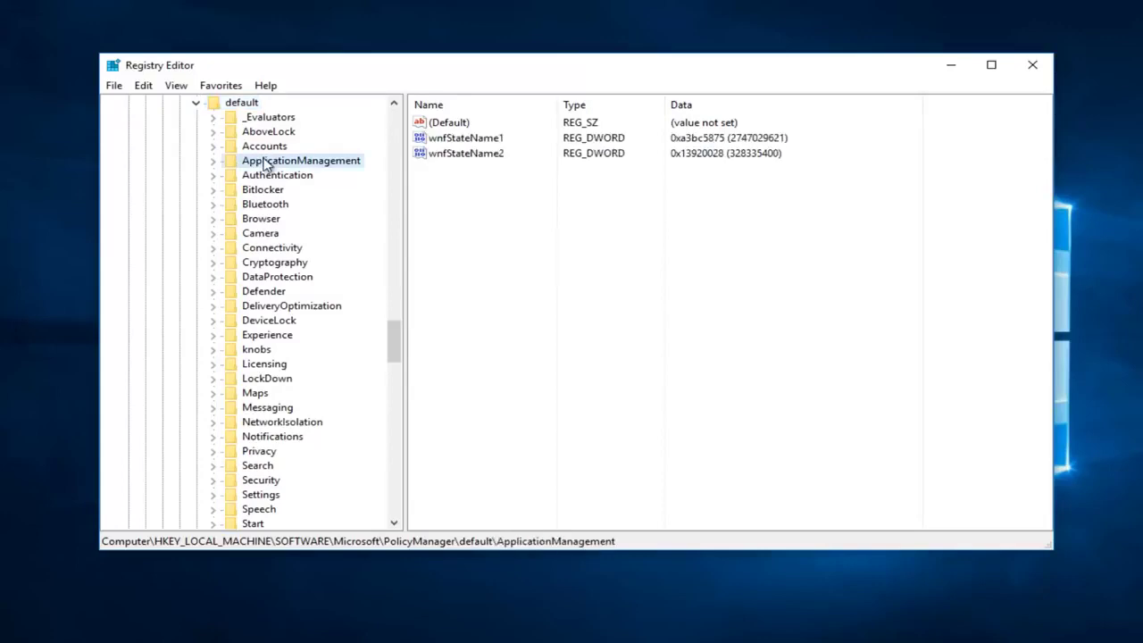
click(214, 166)
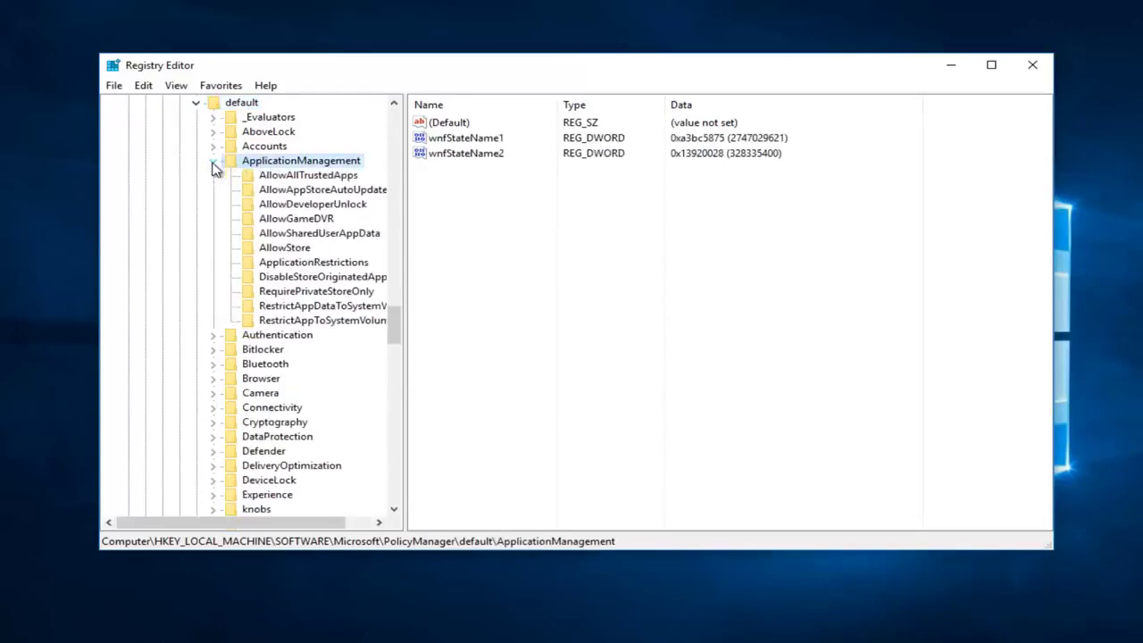
click(290, 225)
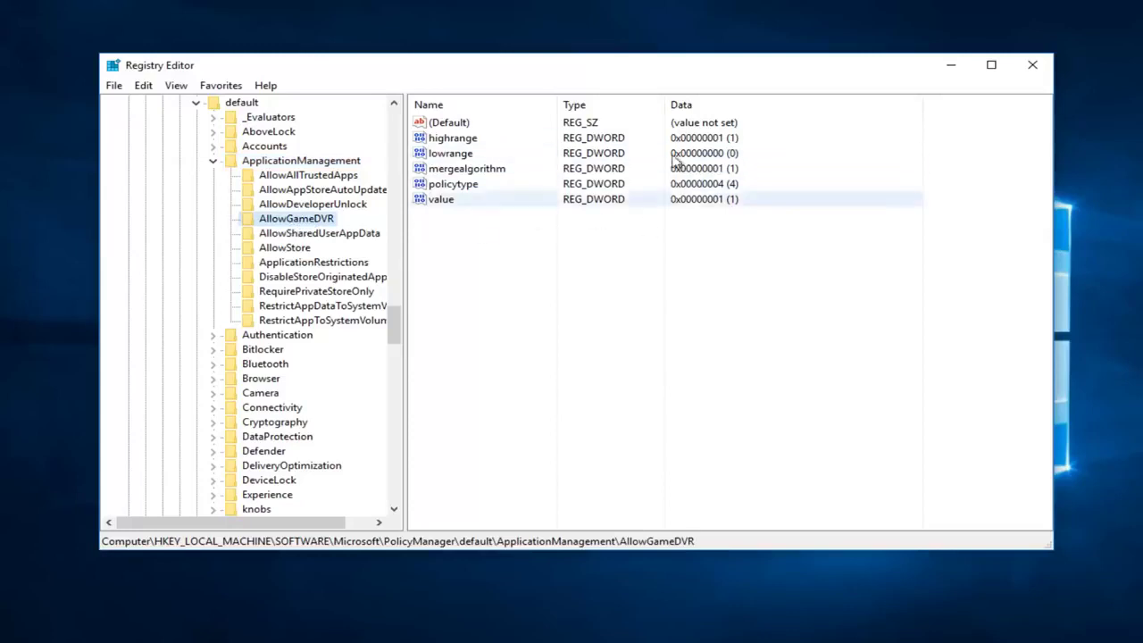
Step: Change the data of AllowGameDVR's 'value' entry from 1 to 0
right_click(438, 205)
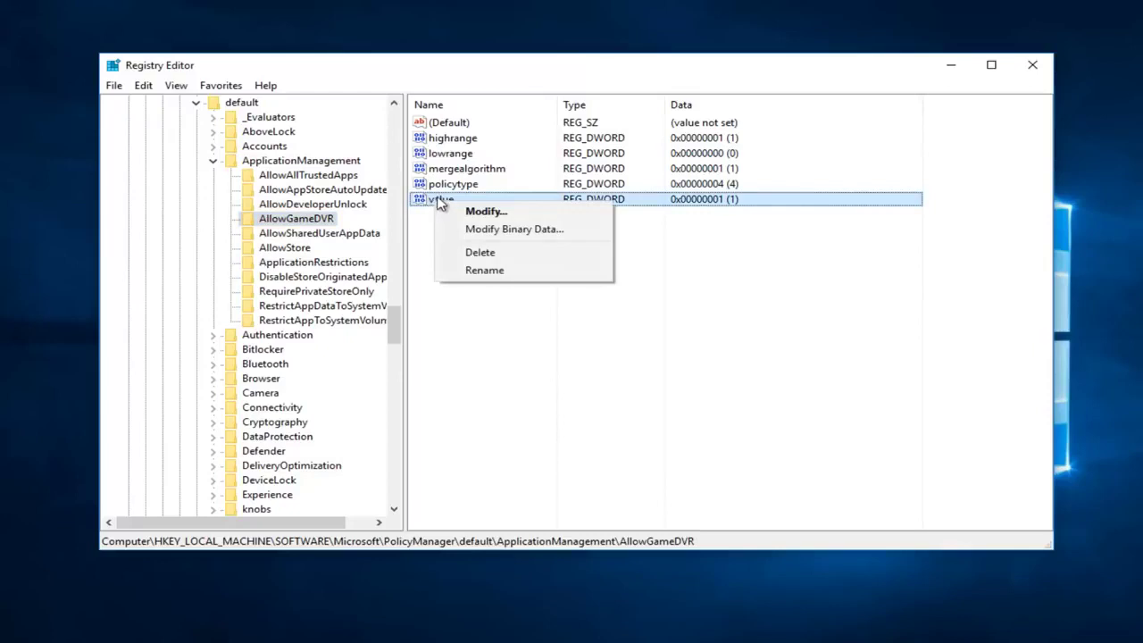
click(458, 238)
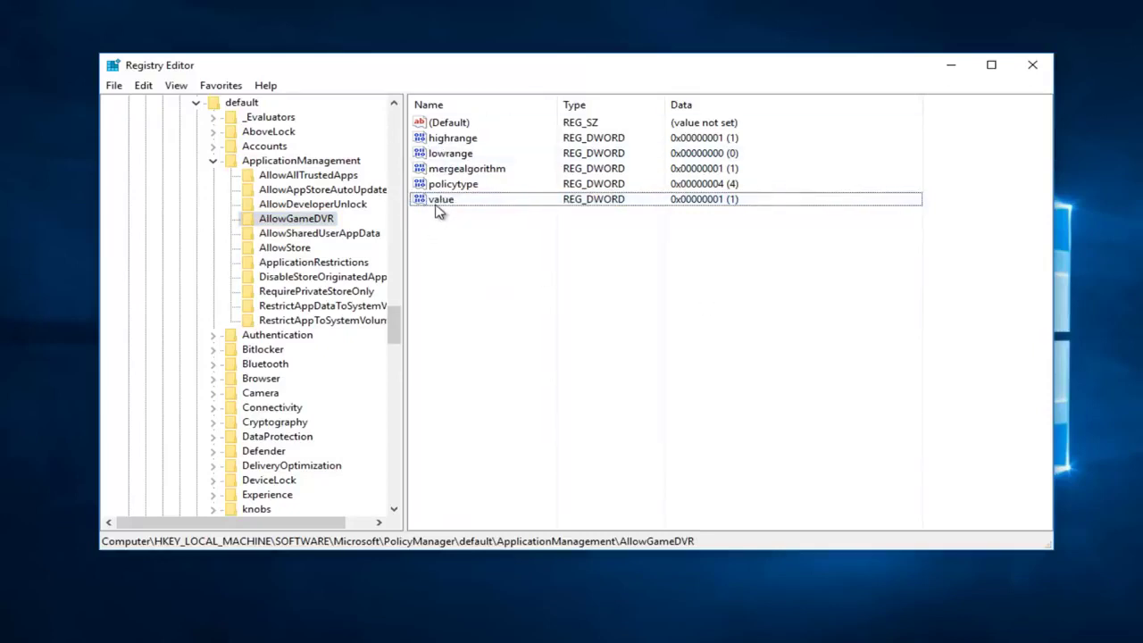
right_click(437, 208)
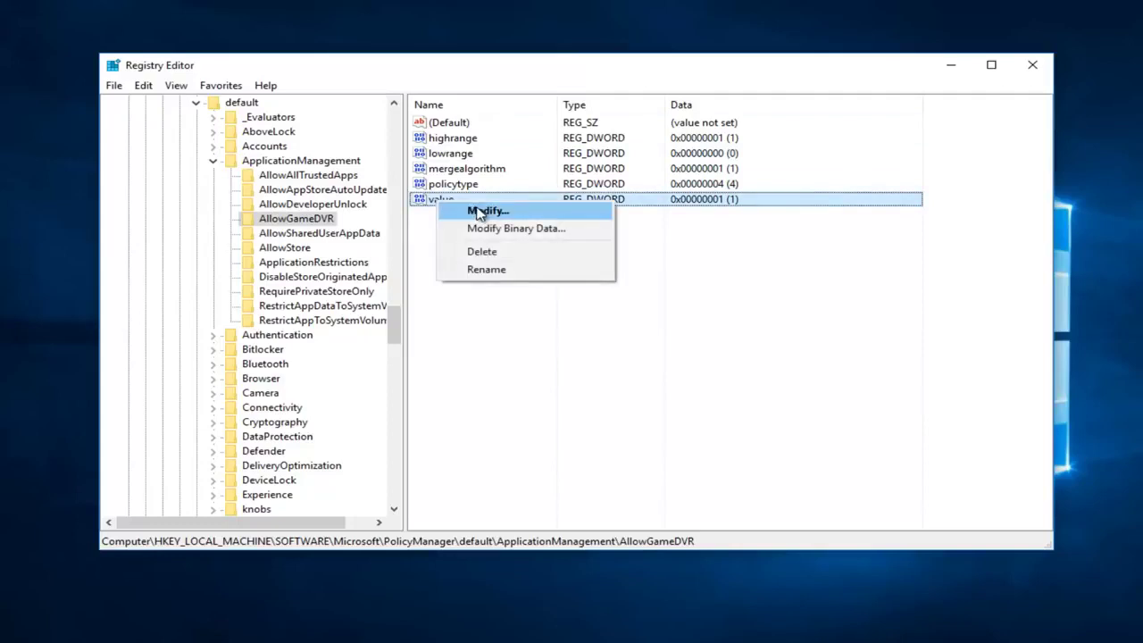
click(482, 212)
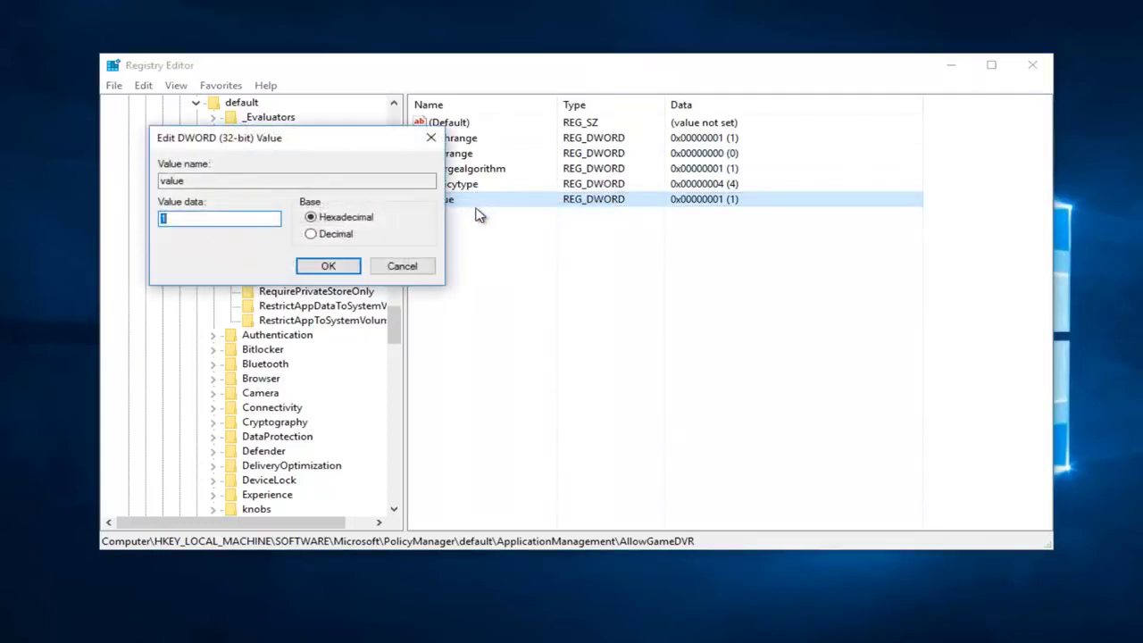
drag(296, 145, 571, 201)
click(453, 273)
key(BackSpace)
text(0)
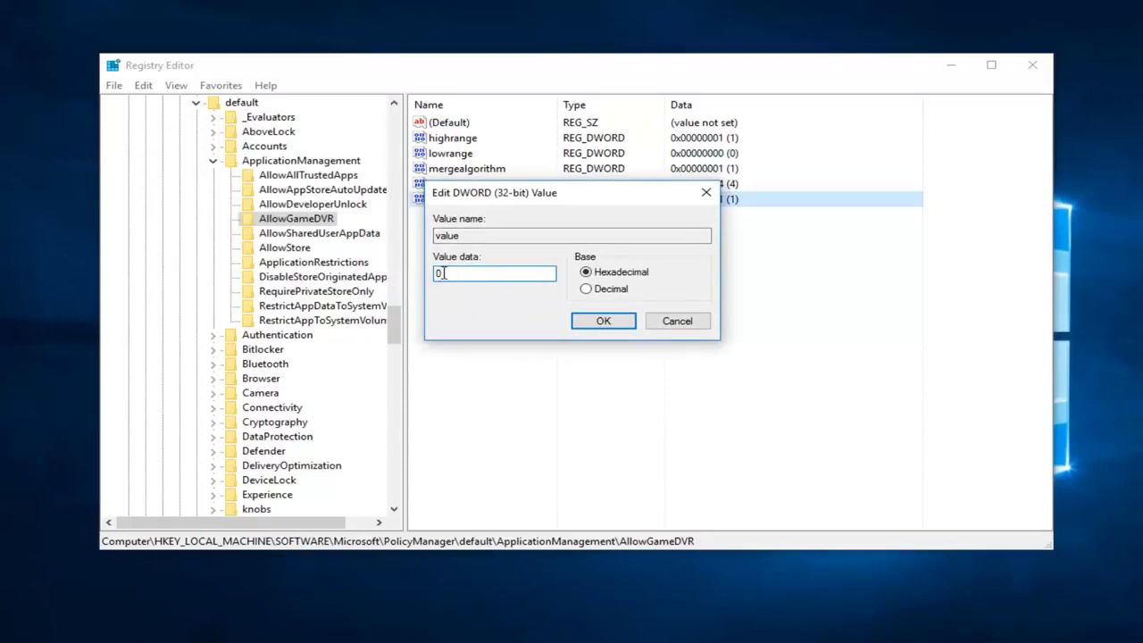
click(592, 321)
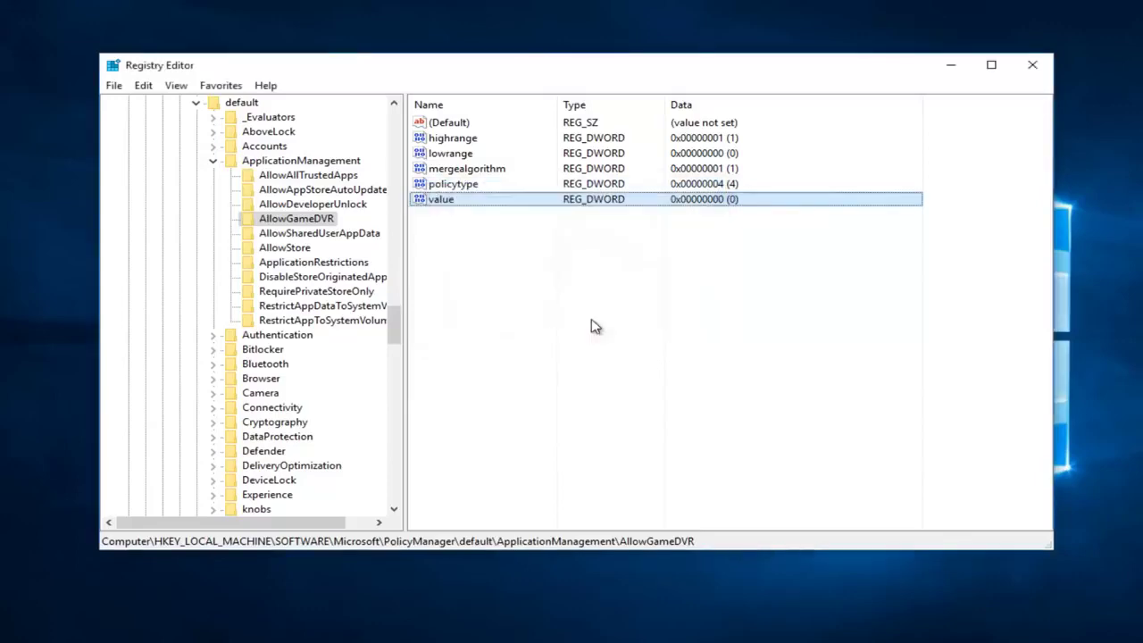